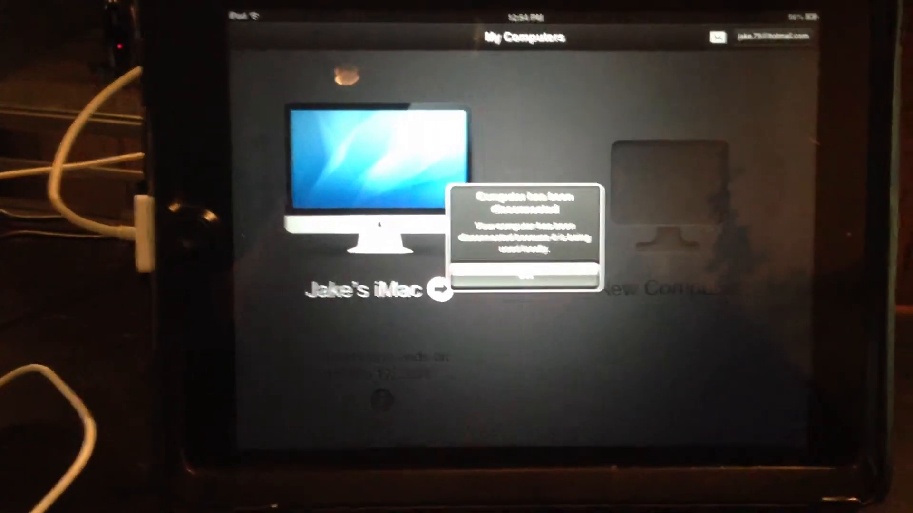
Step: Dismiss the disconnect alert and reconnect to the remote iMac
click(525, 277)
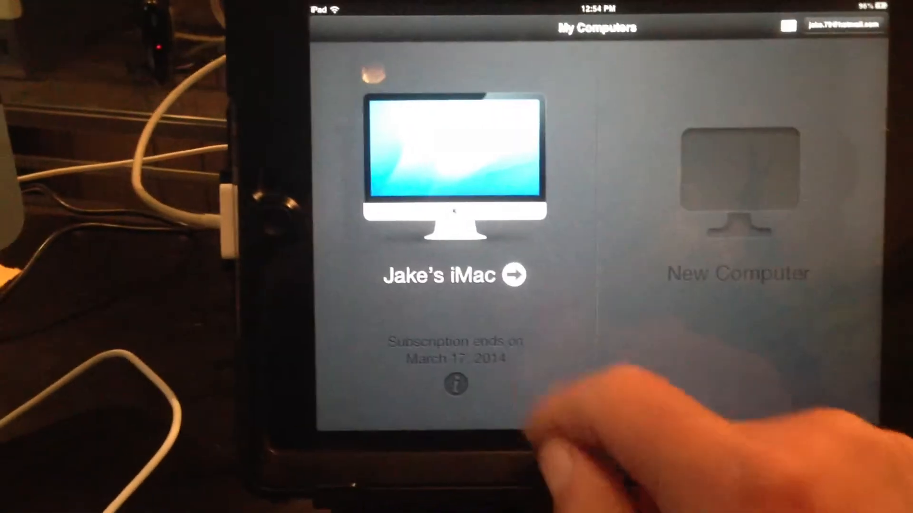
click(500, 157)
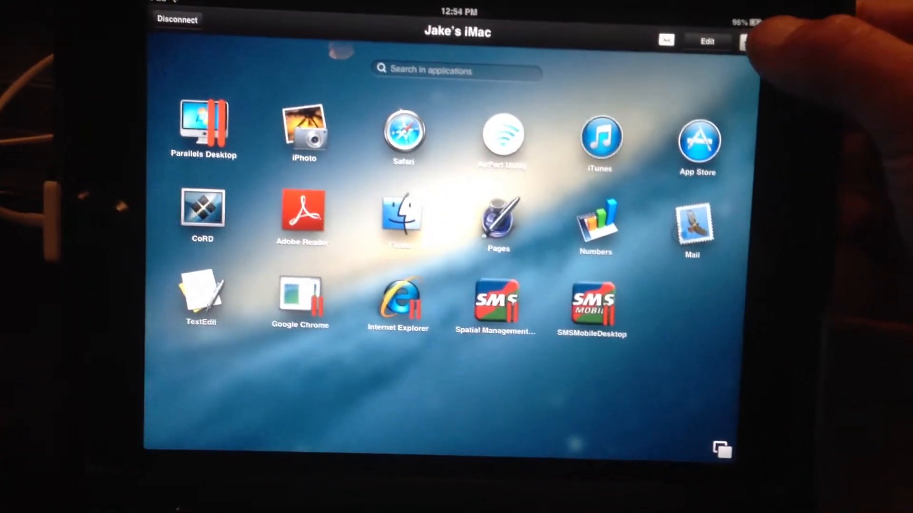
Step: Check the add-applications list, cancel it, and launch Spatial Management on the iMac
click(708, 41)
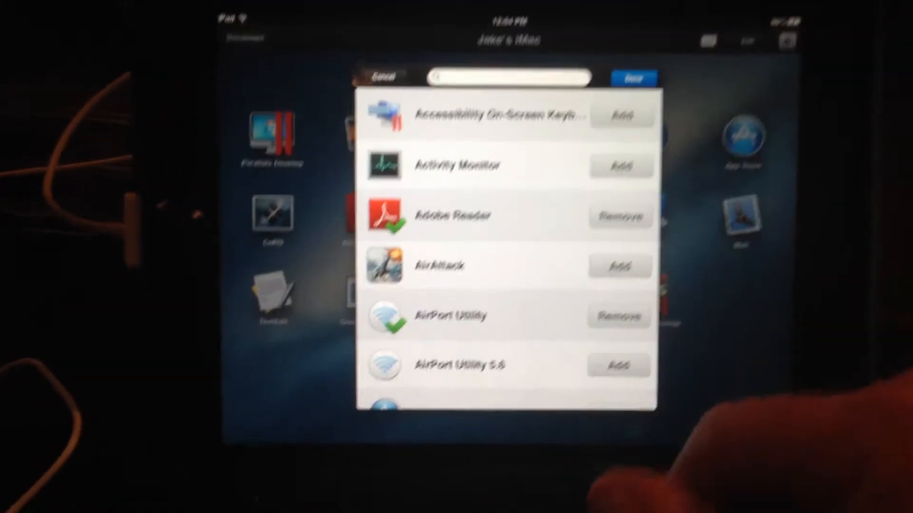
click(705, 130)
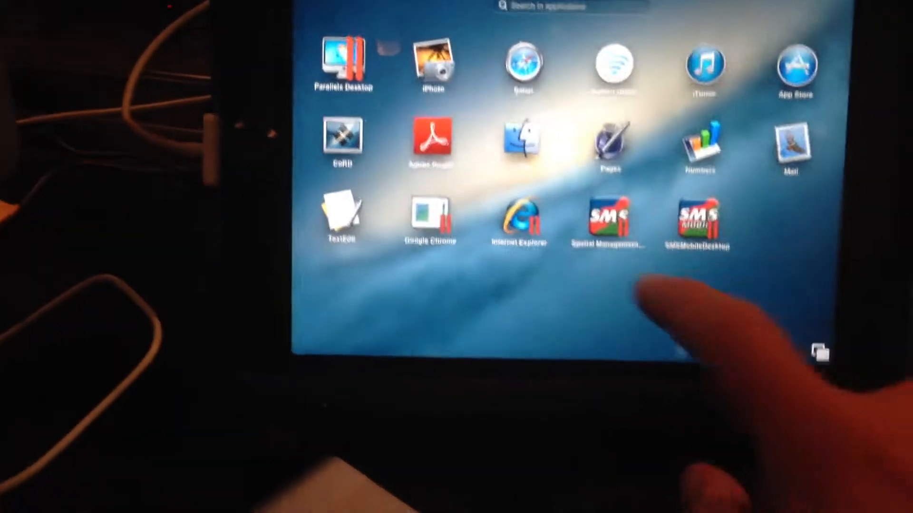
click(534, 230)
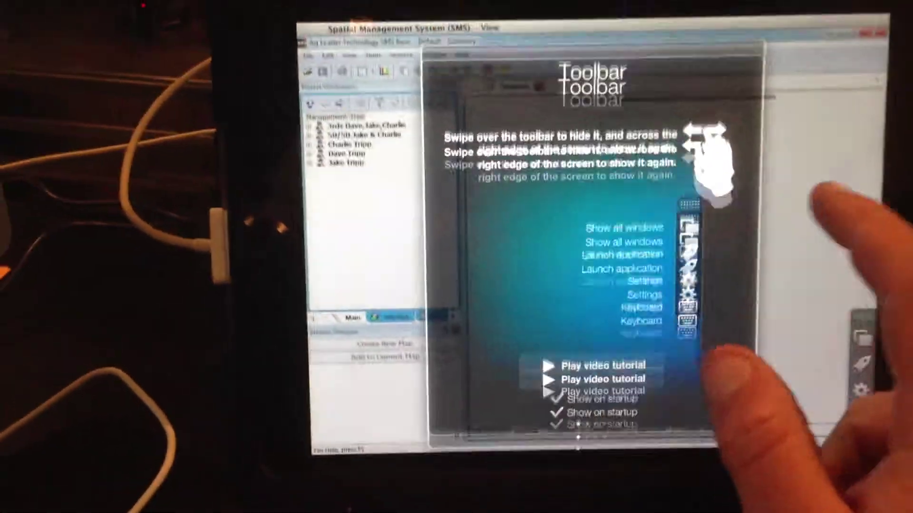
Step: Dismiss the toolbar tutorial so the SMS Basic summary window is fully visible
click(785, 235)
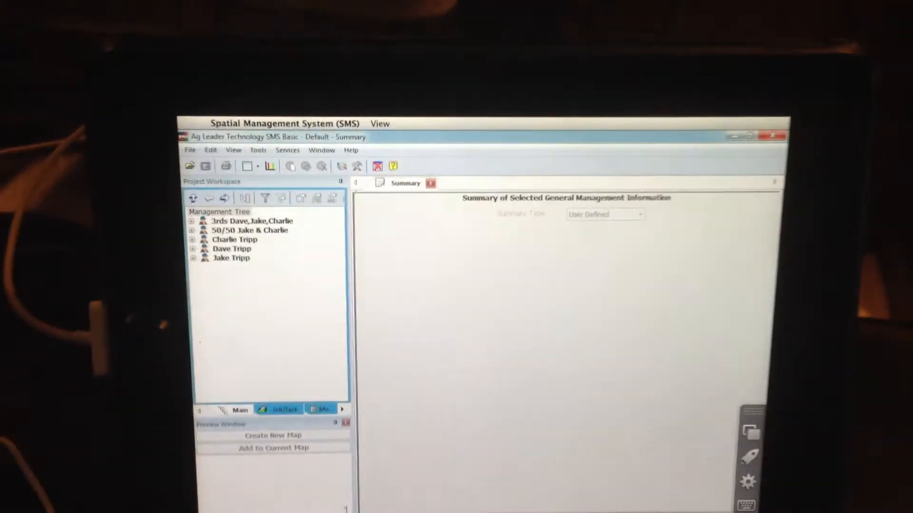